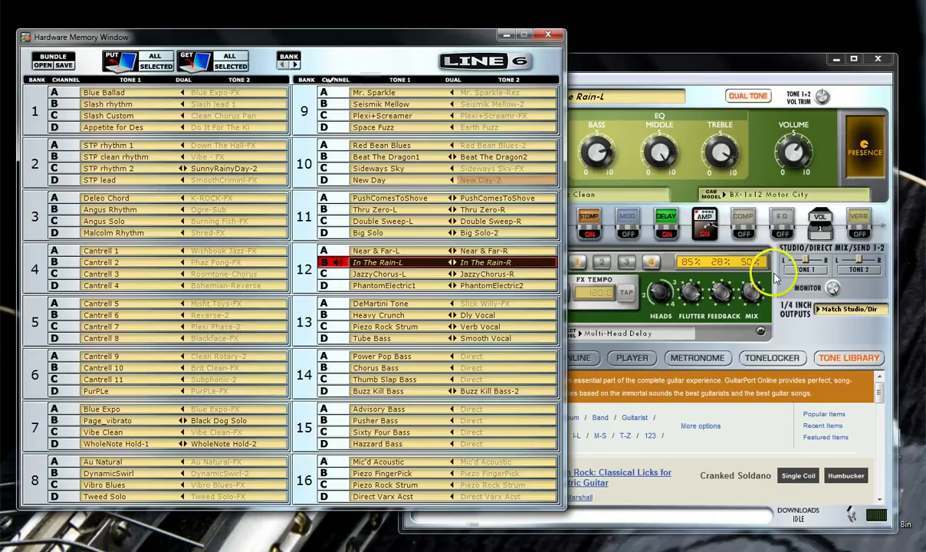
Step: Drag Tone 2's Studio/Direct Mix pan slider fully right in the GearBox tone editor
left_click(806, 262)
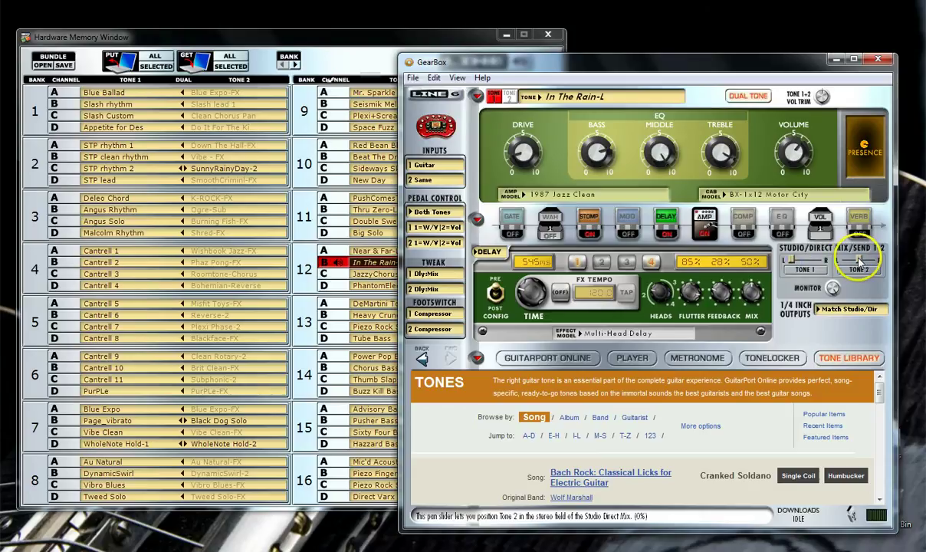
left_click_drag(861, 263, 875, 260)
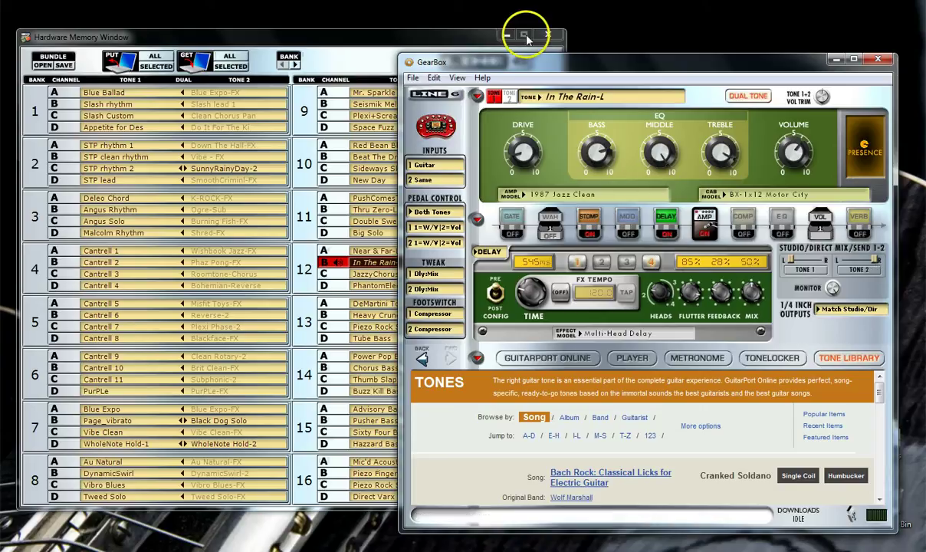
left_click(356, 57)
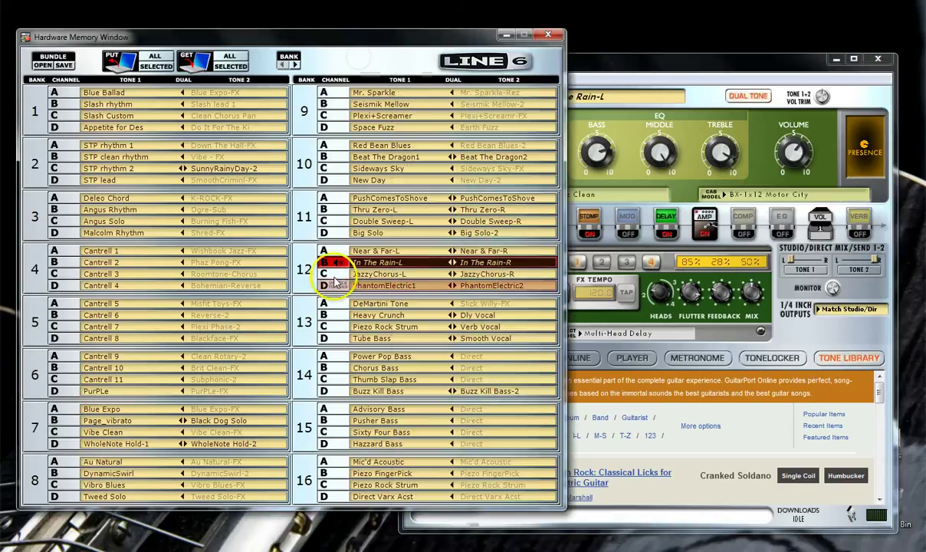
left_click(697, 71)
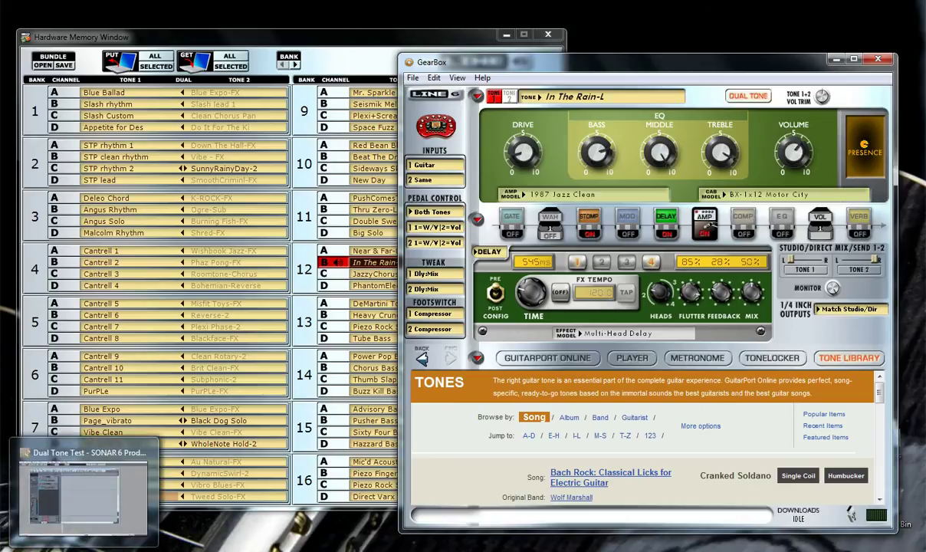
Step: Switch to Dual Tone Test and check the POD X3 ASIO drivers in the General, Advanced and Drivers audio settings
left_click(51, 448)
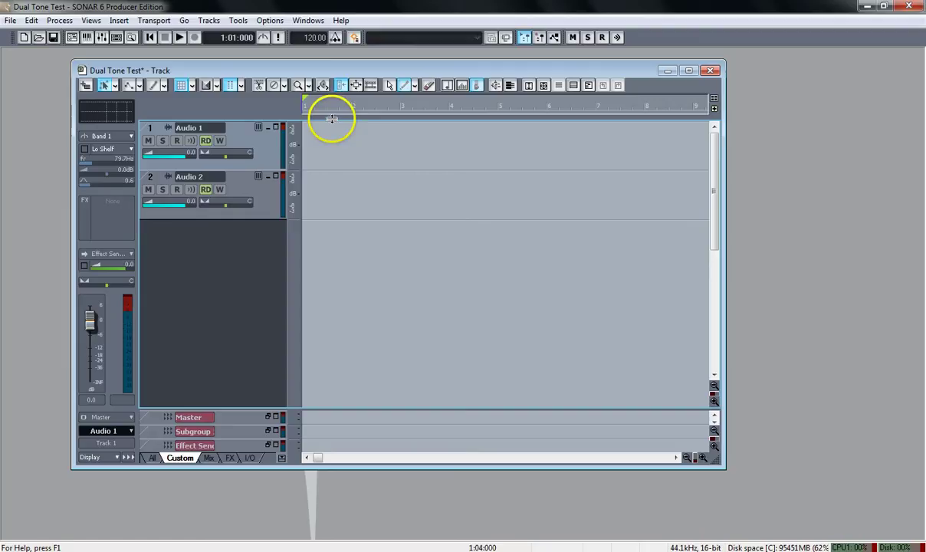
left_click(238, 21)
left_click(270, 21)
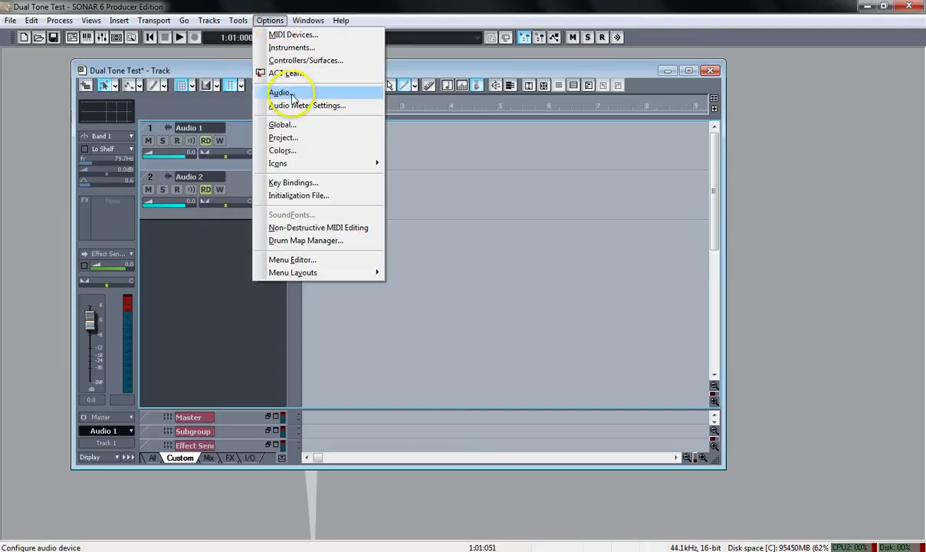
left_click(291, 94)
left_click(349, 140)
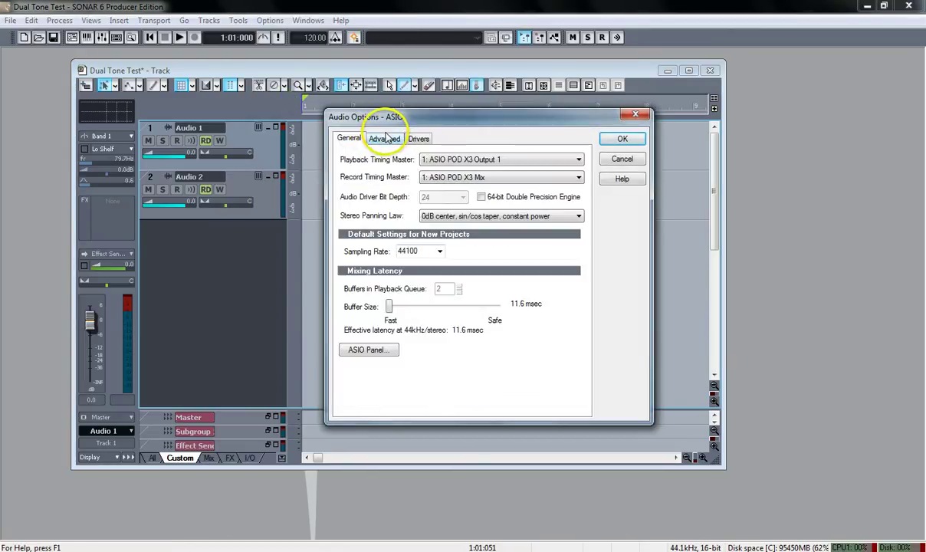
left_click(387, 143)
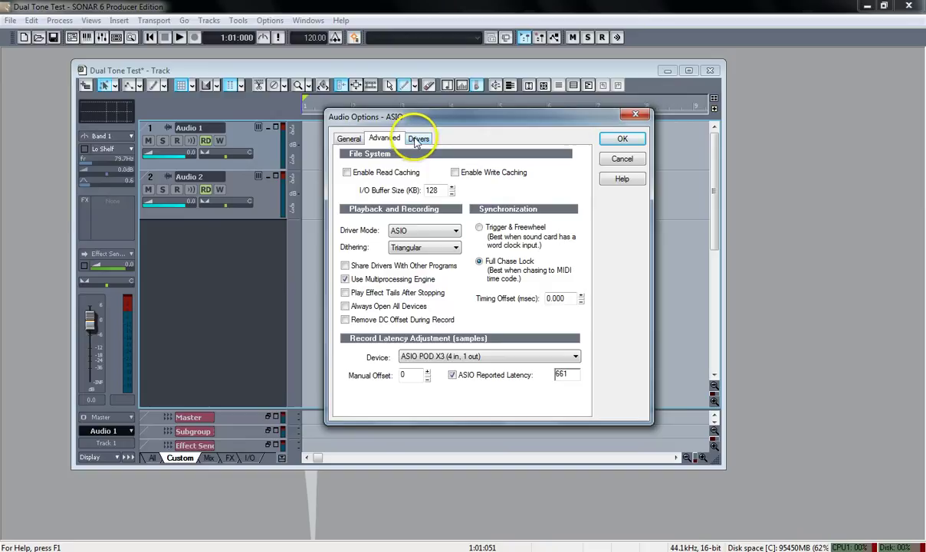
left_click(418, 140)
Step: Close the audio settings and set Audio 1's input to Left ASIO POD X3 Tone 1
left_click(627, 139)
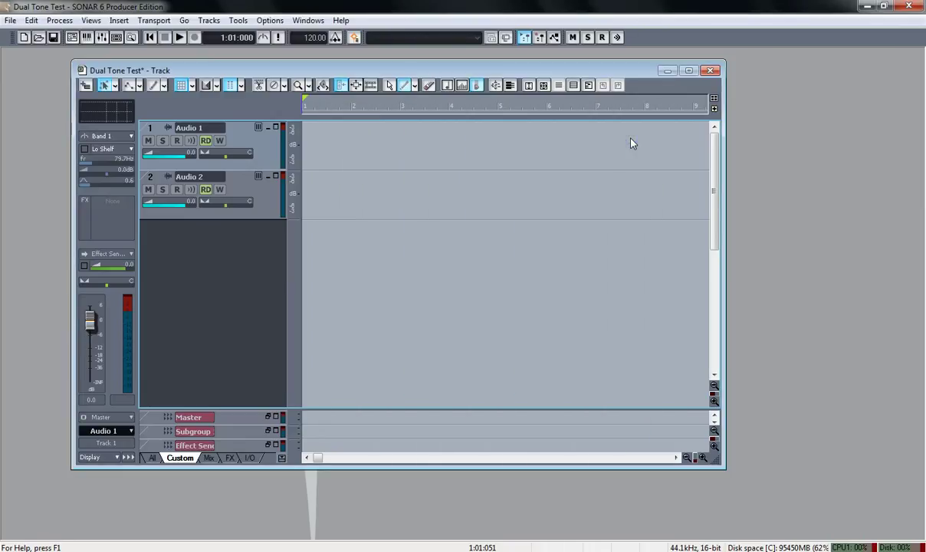
right_click(265, 154)
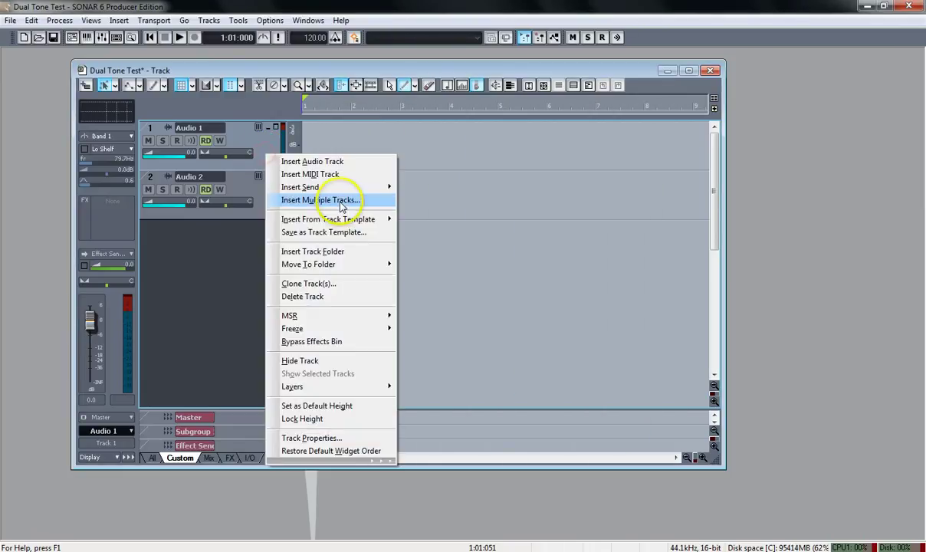
left_click(357, 439)
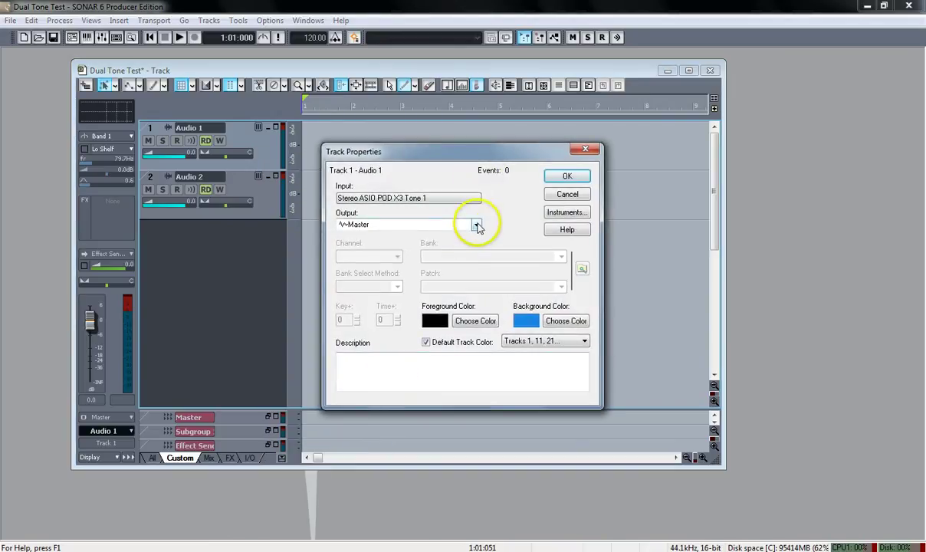
left_click(466, 201)
mouse_move(400, 227)
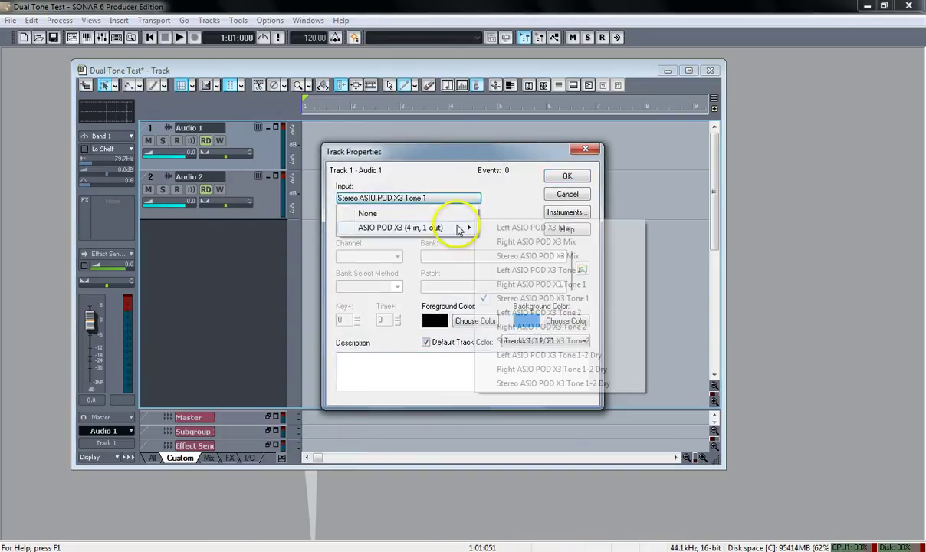
left_click(513, 270)
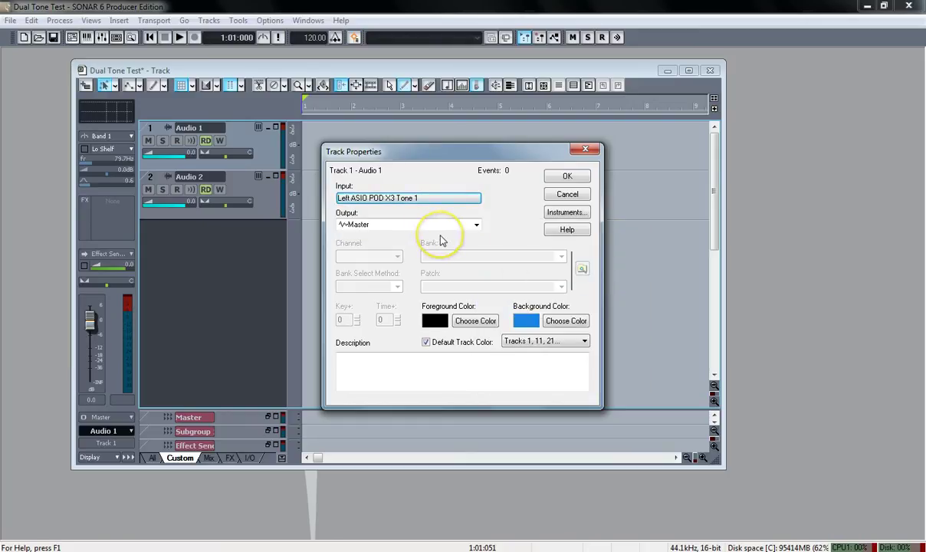
left_click(576, 175)
Step: Set Audio 2's input to Right ASIO POD X3 Tone 2
right_click(268, 211)
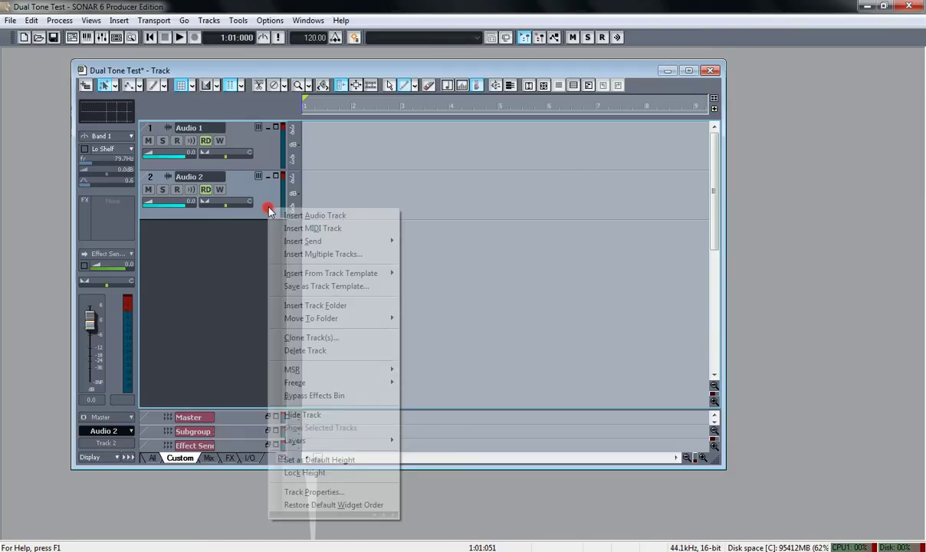
left_click(322, 492)
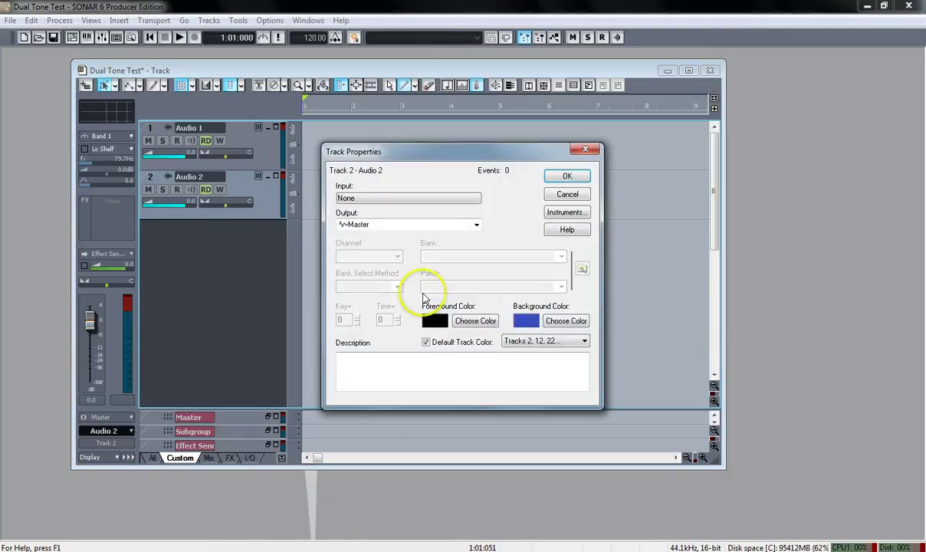
left_click(445, 199)
mouse_move(400, 228)
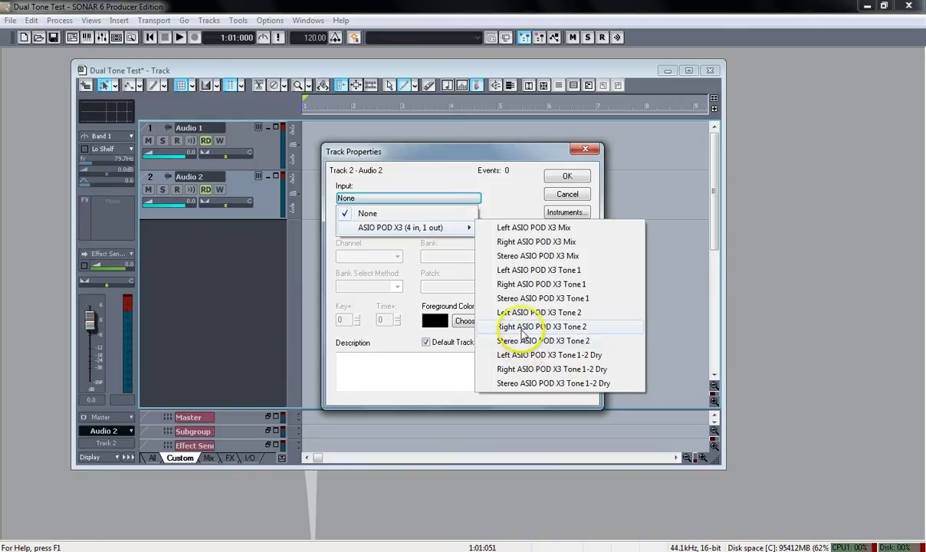
left_click(522, 328)
left_click(565, 178)
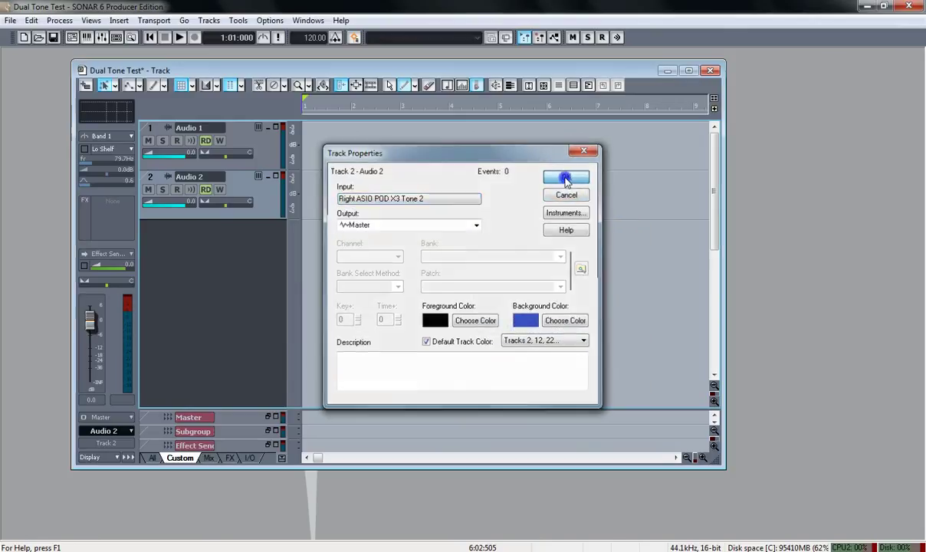
Step: Record-arm Audio 1 and Audio 2, then pan Audio 1 99% left and Audio 2 89% right
left_click(177, 190)
left_click(176, 143)
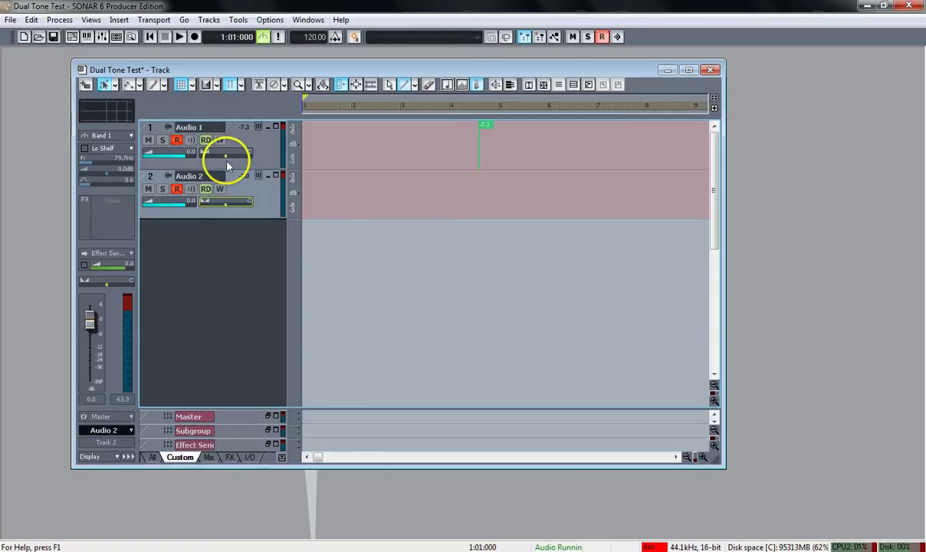
left_click(226, 156)
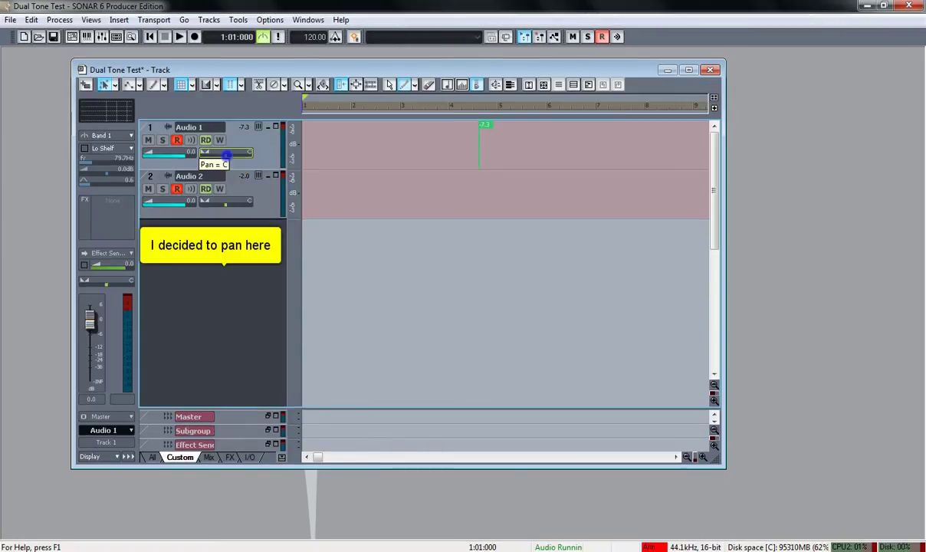
left_click_drag(226, 156, 203, 156)
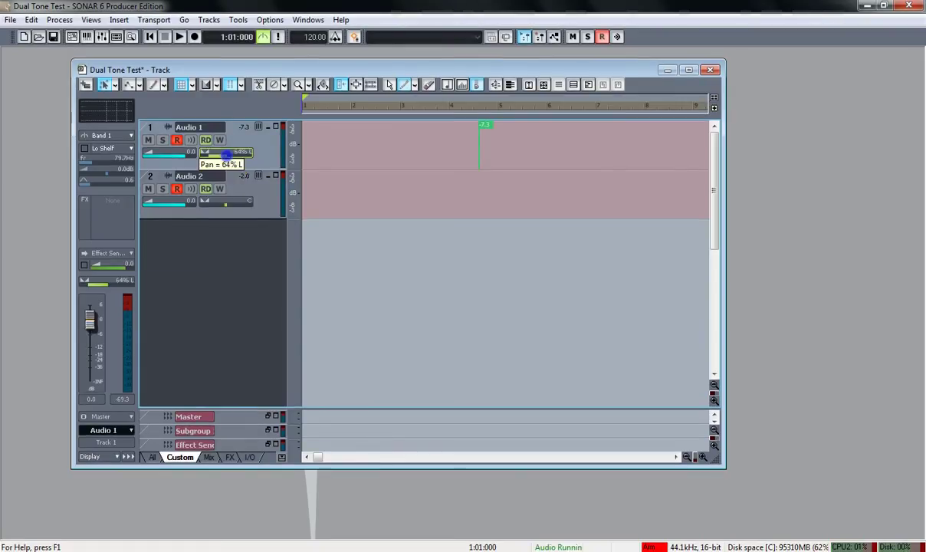
left_click_drag(226, 206, 247, 204)
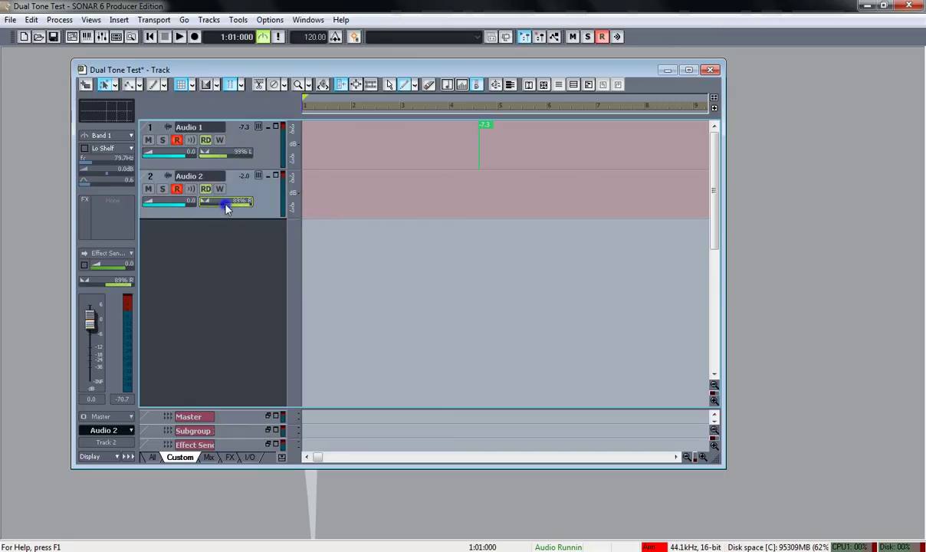
Step: Record a roughly 40-second take, Record 5, onto both armed tracks
left_click(195, 38)
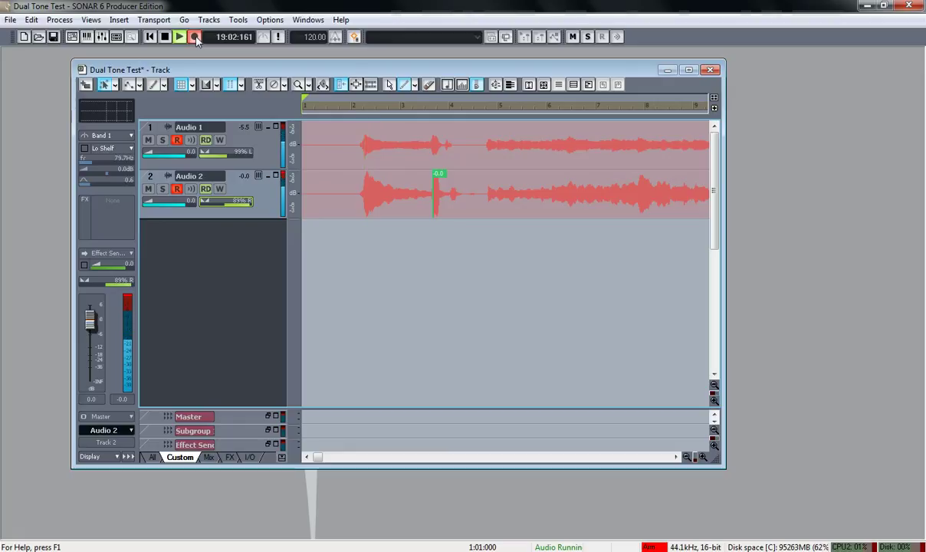
left_click(197, 39)
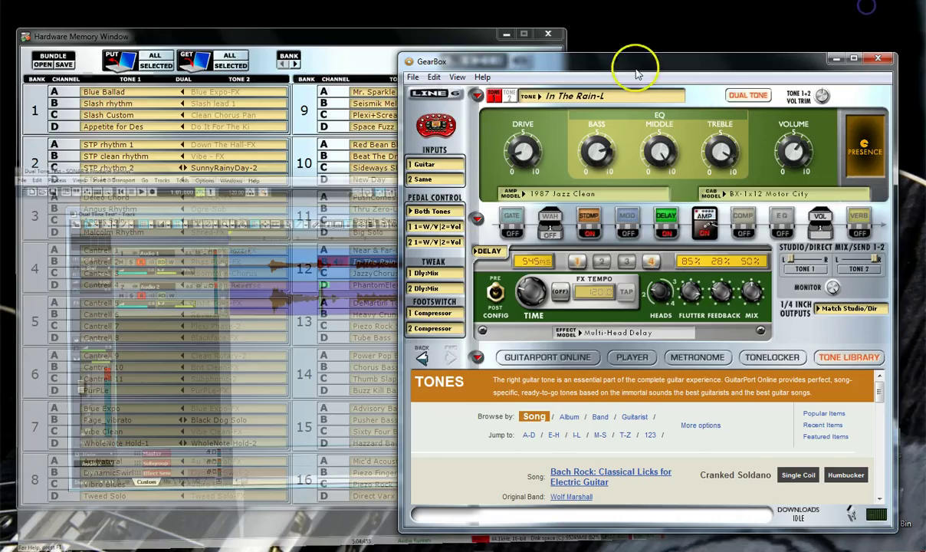
Step: Raise the Hardware Memory window showing the In The Rain preset at bank 12B
left_click(374, 46)
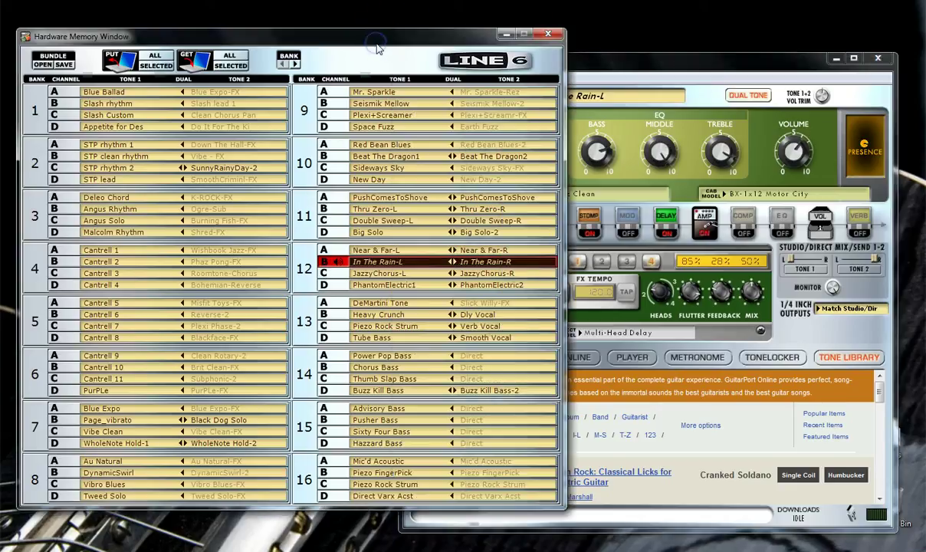